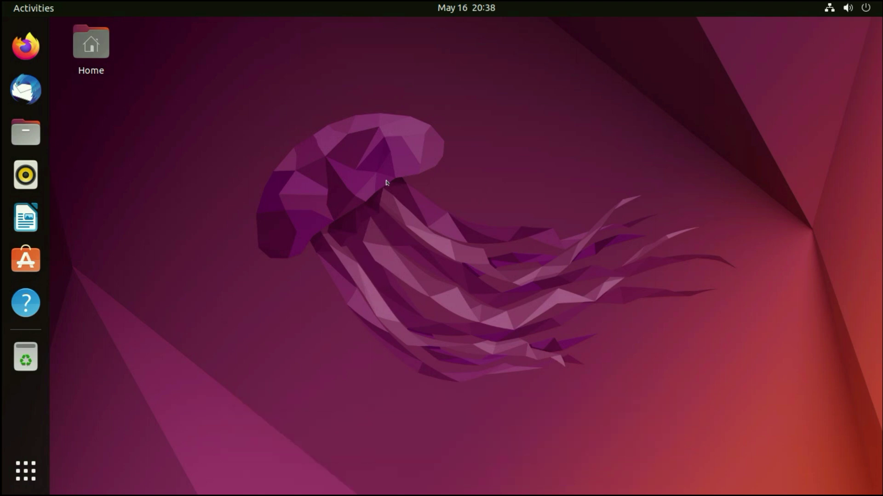
Open the application grid, then return to the plain desktop.
left_click(25, 471)
left_click(15, 471)
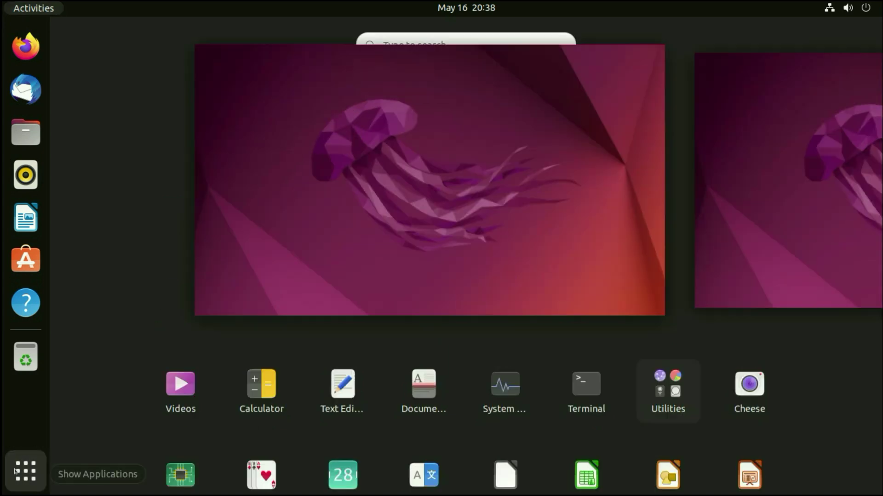
left_click(15, 471)
left_click(16, 471)
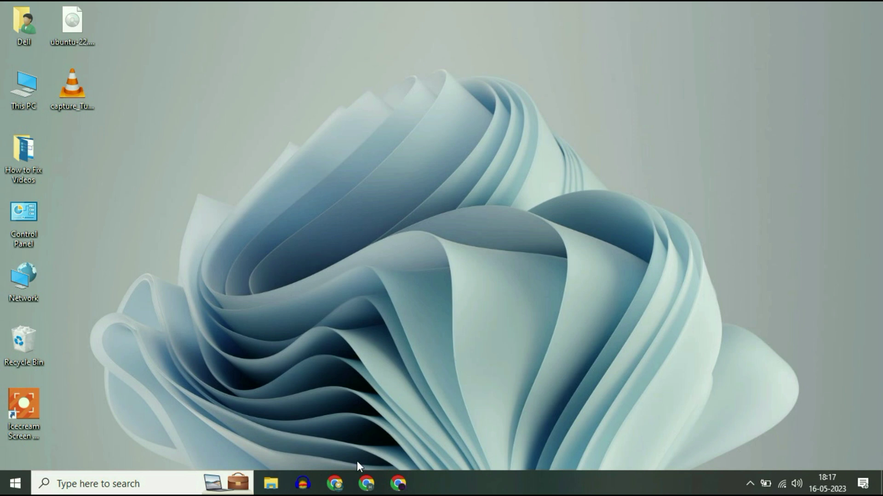
In Chrome, go from the search result to the Ubuntu Desktop download page on ubuntu.com.
left_click(334, 483)
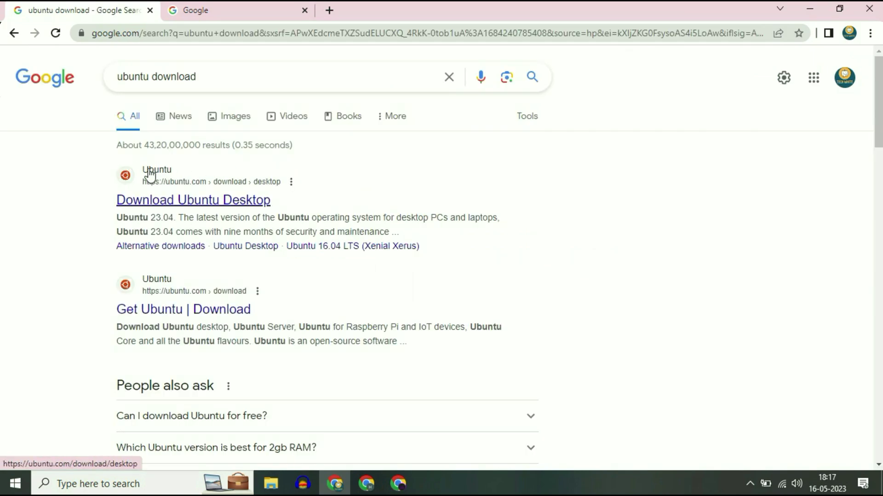
left_click(179, 203)
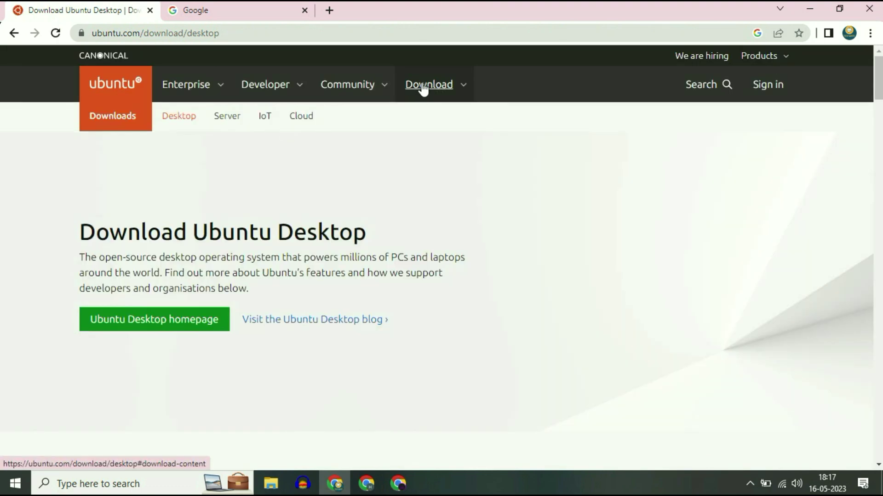
left_click(422, 86)
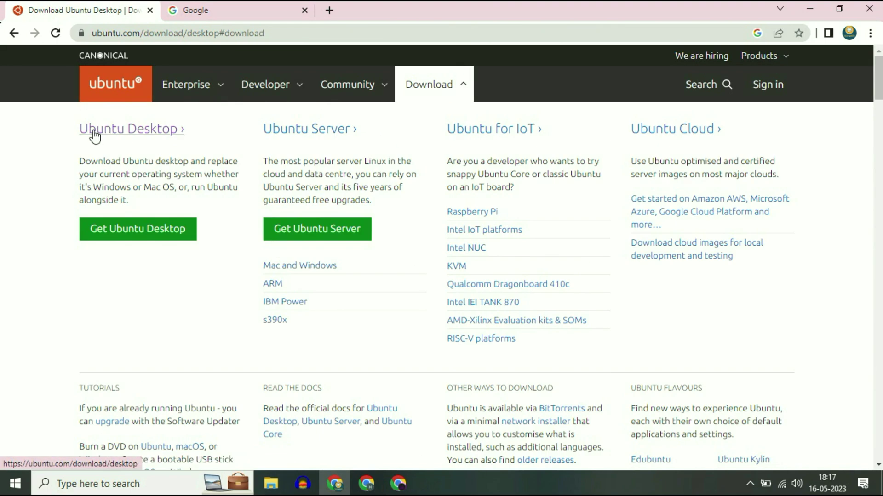
left_click(163, 131)
Start downloading Ubuntu 22.04.2 LTS and check its progress in the downloads panel.
scroll(317, 166, "down", 6)
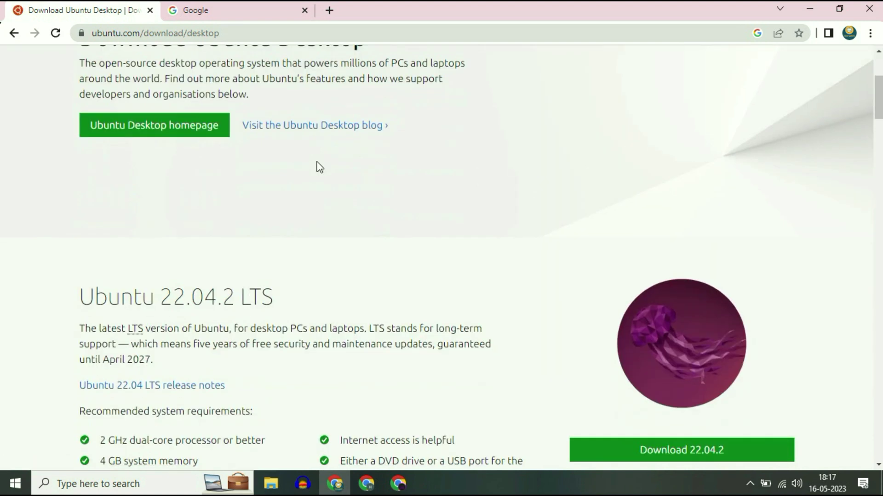
scroll(319, 167, "down", 1)
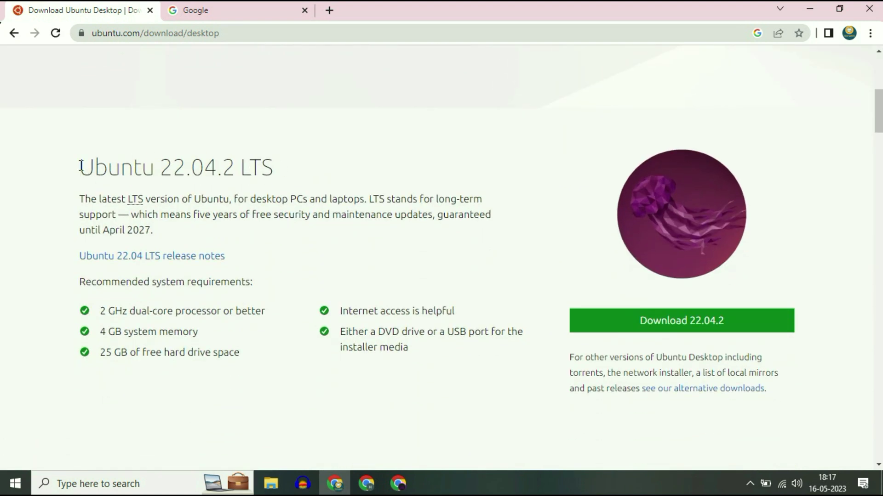
left_click_drag(80, 166, 298, 183)
left_click(344, 168)
left_click(654, 323)
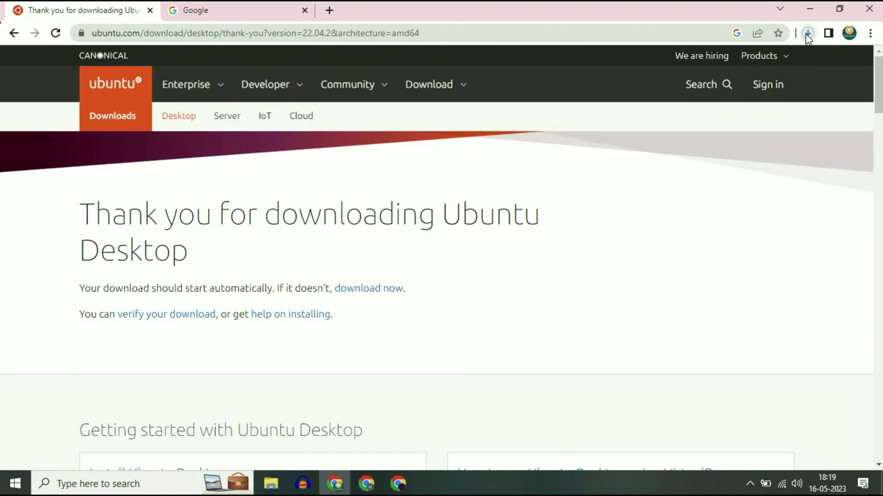
left_click(807, 33)
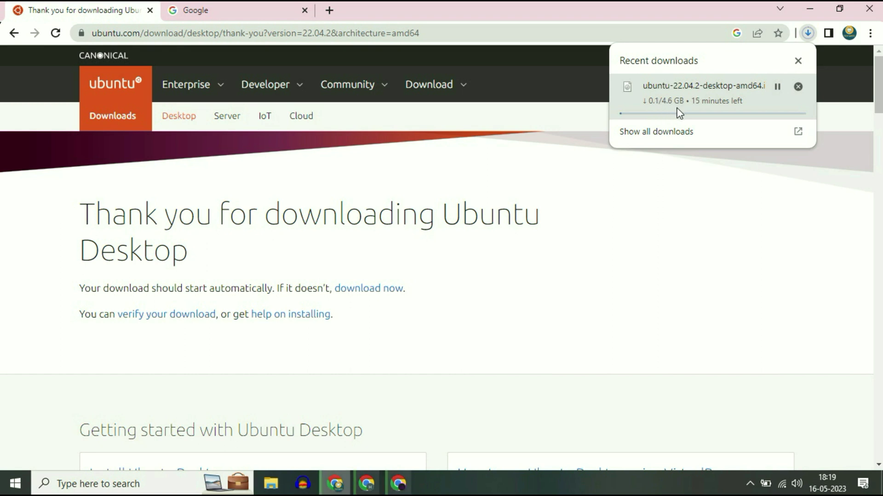
Cancel the in-progress Ubuntu download and move the Ubuntu ISO icon into open desktop space.
left_click(796, 90)
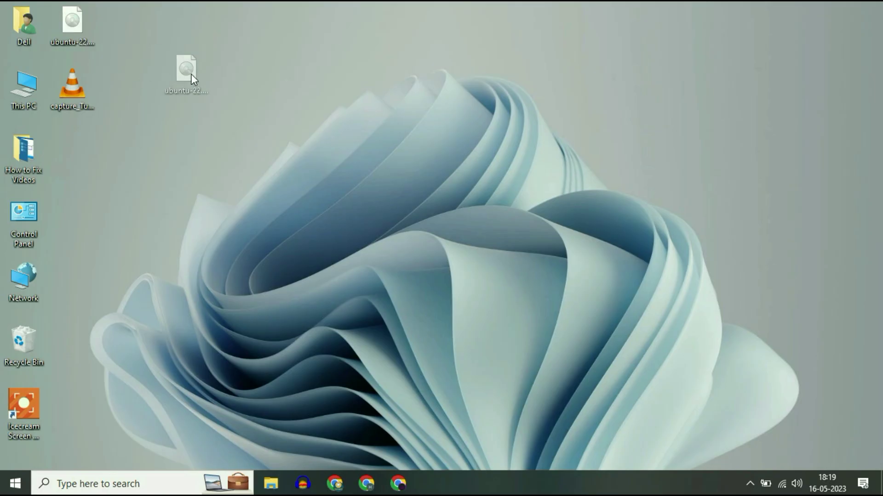
left_click_drag(214, 84, 215, 85)
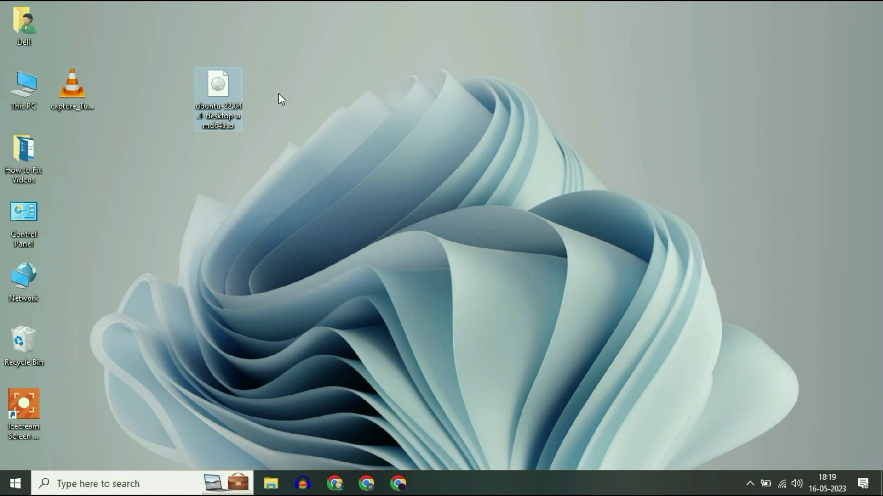
Search Google for 'rufus' in the browser's Google tab.
left_click(335, 483)
left_click(220, 10)
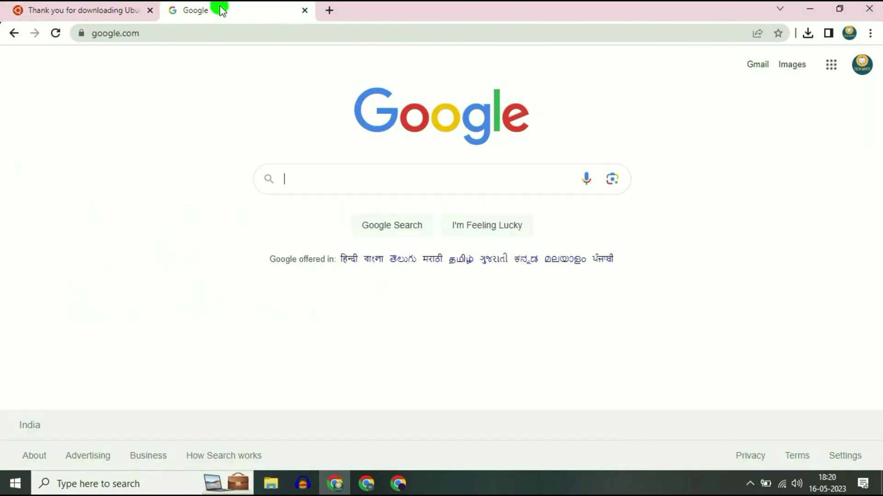
left_click(311, 186)
type("rufus")
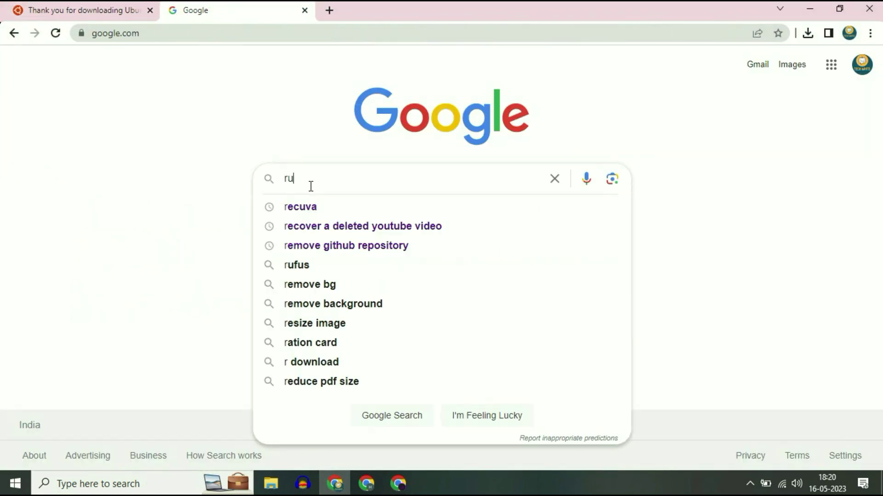
key("Return")
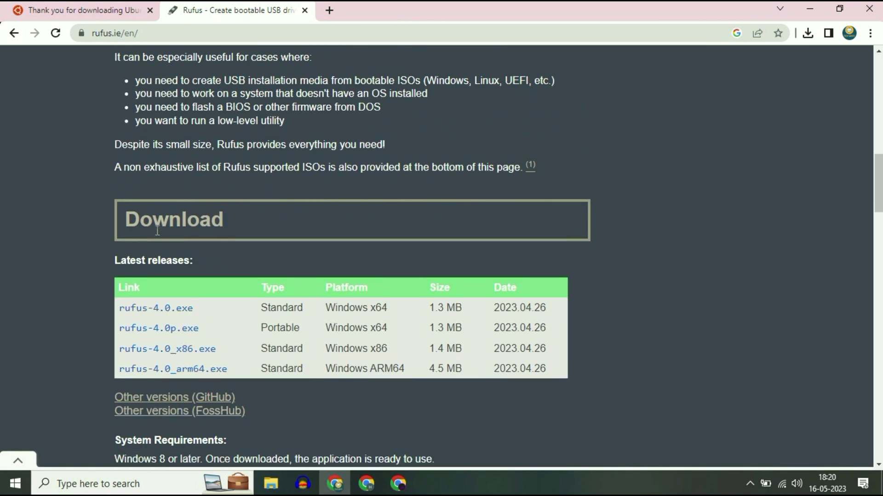
Download the rufus-4.0.exe standard release from rufus.ie.
left_click_drag(123, 215, 281, 221)
left_click(282, 221)
left_click(186, 312)
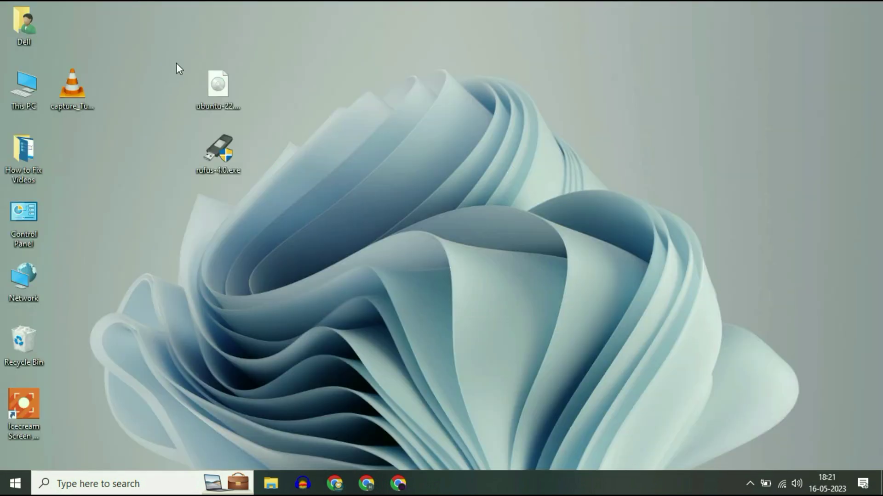
left_click_drag(170, 46, 294, 207)
left_click(280, 159)
left_click(650, 194)
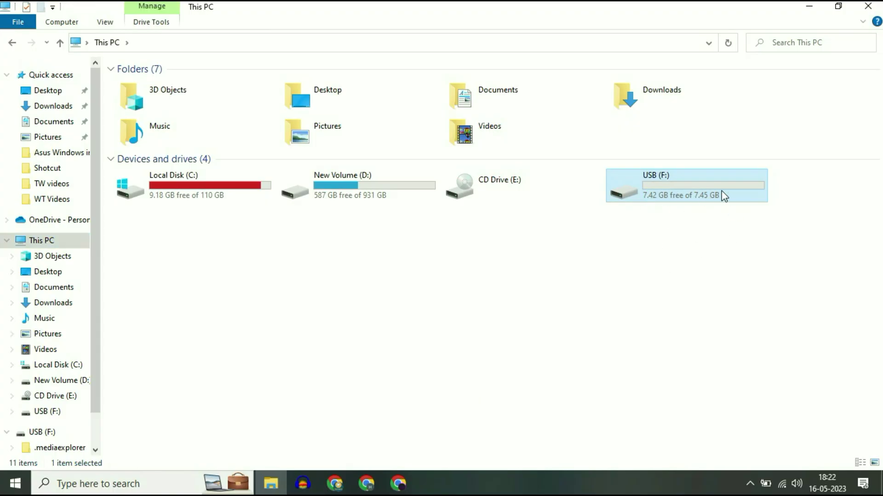
left_click(809, 6)
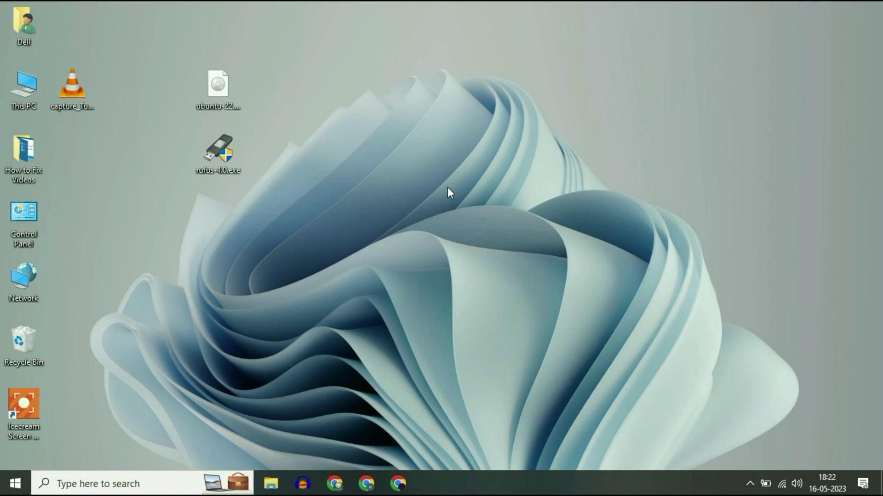
double_click(228, 162)
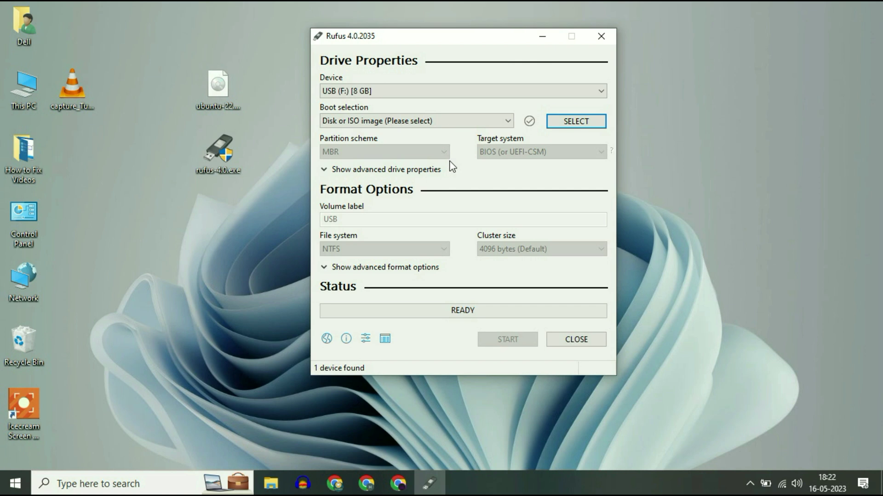
In Rufus, target USB (F:) [8 GB] and select ubuntu-22.04.1-desktop-amd64.iso from the Desktop.
left_click(603, 93)
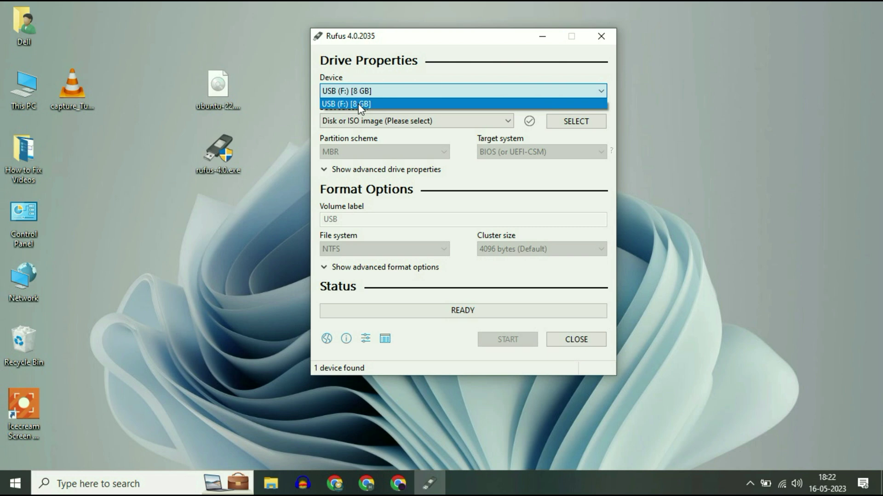
left_click(391, 104)
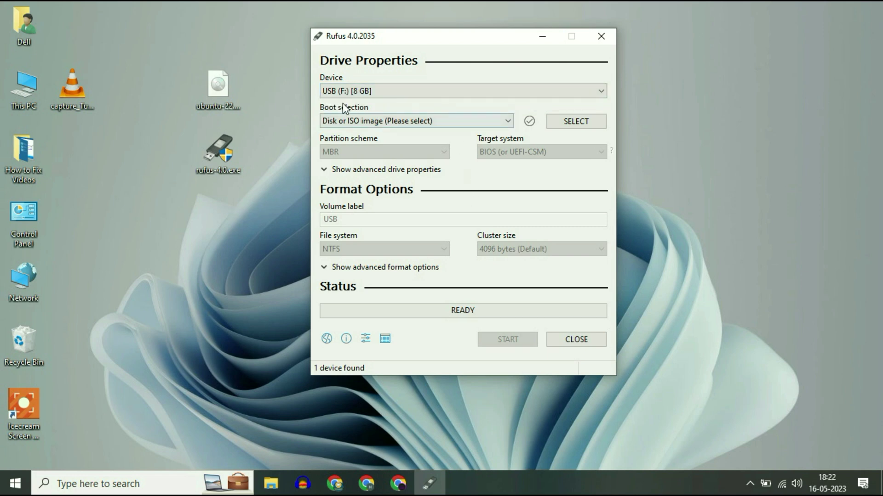
left_click(588, 124)
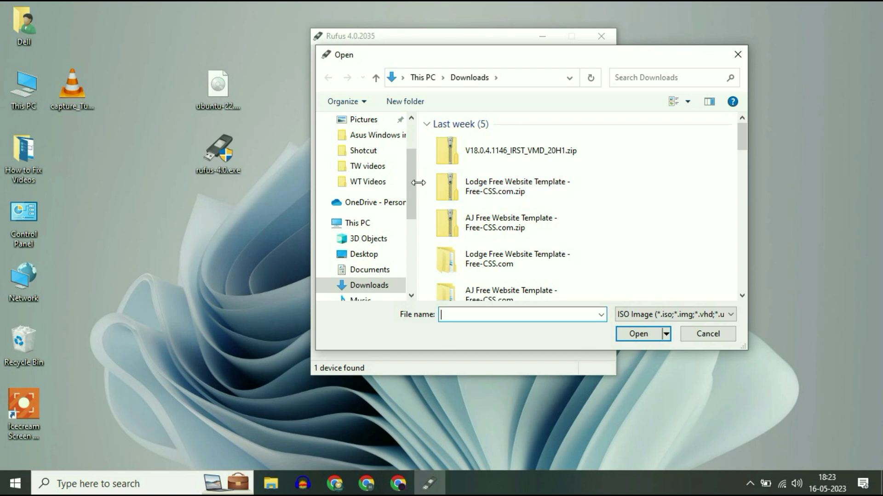
left_click(367, 254)
left_click(504, 140)
left_click(639, 333)
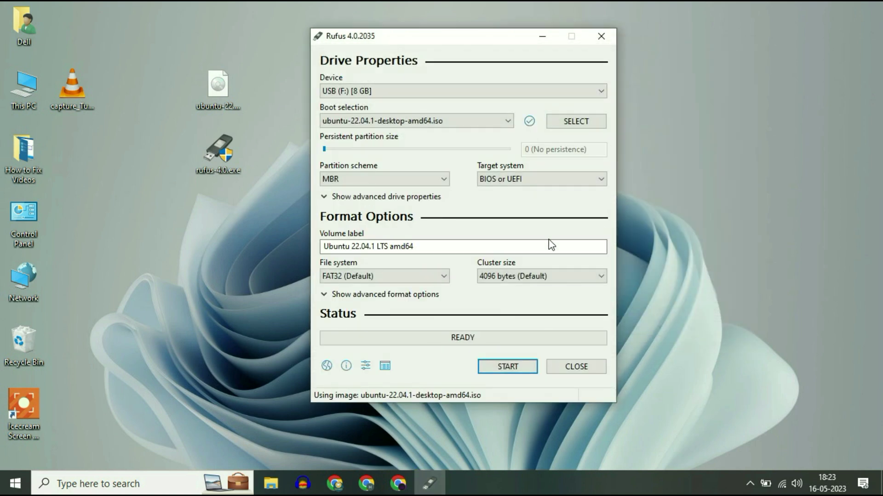
Write the ISO to the USB in ISO Image mode, confirming the drive will be erased.
left_click(521, 370)
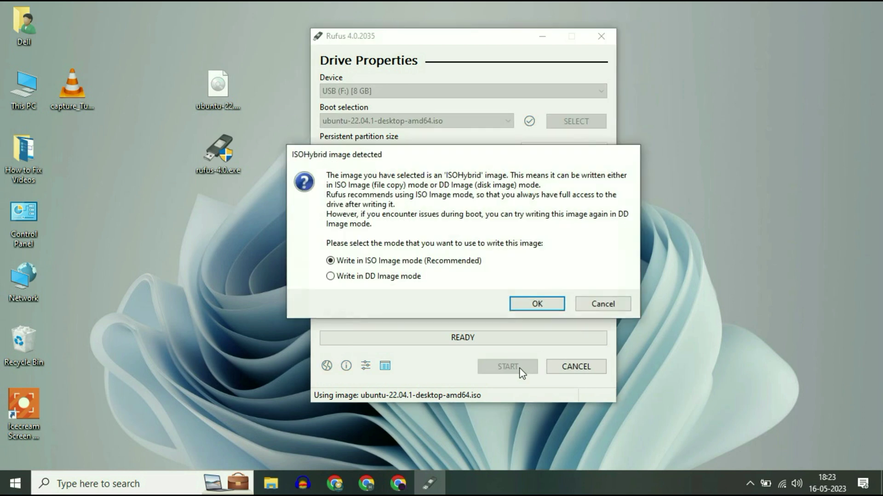
left_click(535, 306)
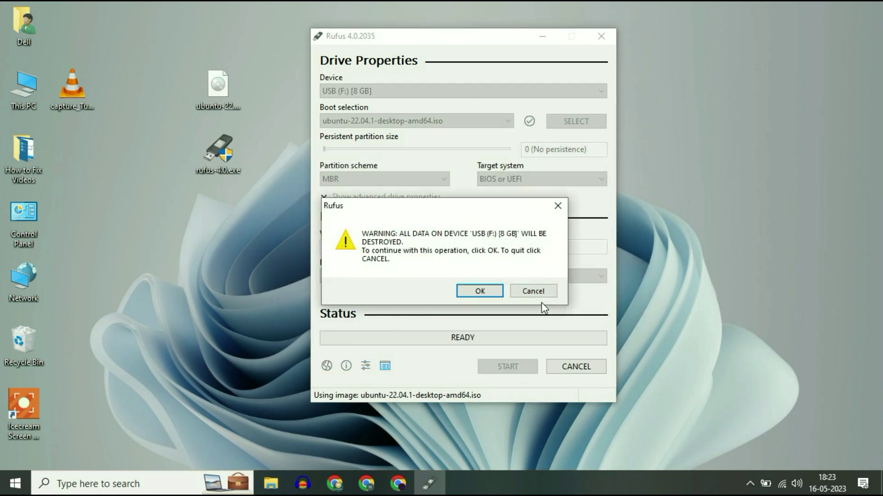
left_click(496, 292)
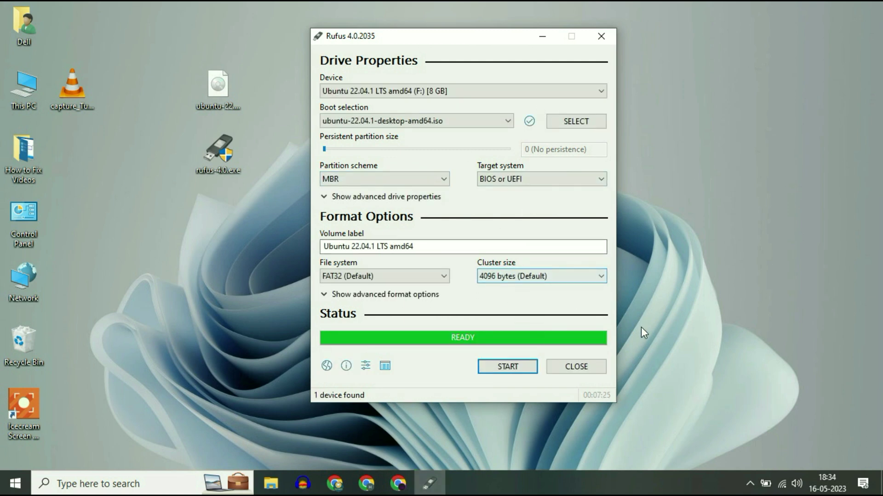
Close Rufus and safely eject the Cruzer Blade drive from the tray.
left_click(595, 366)
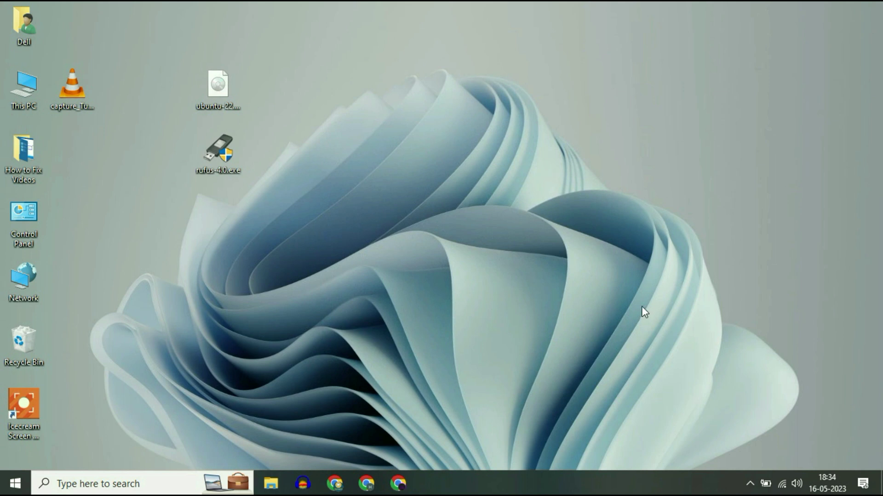
left_click(750, 484)
left_click(750, 458)
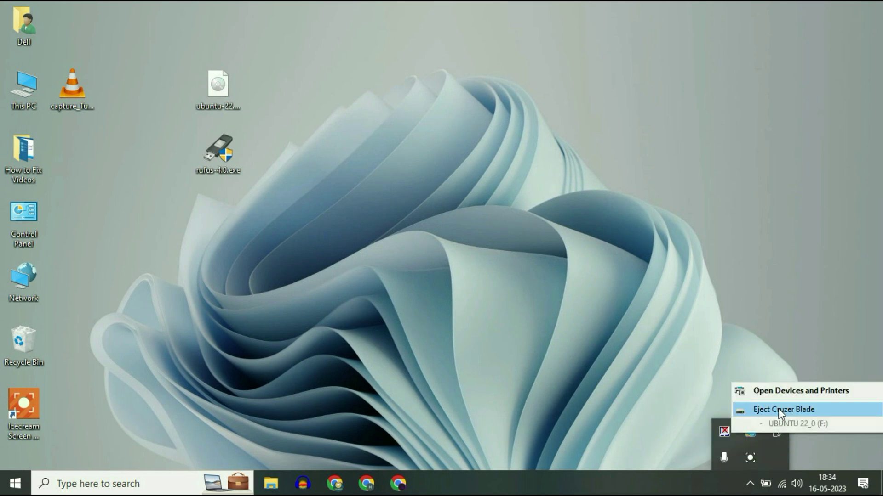
left_click(781, 410)
left_click(533, 211)
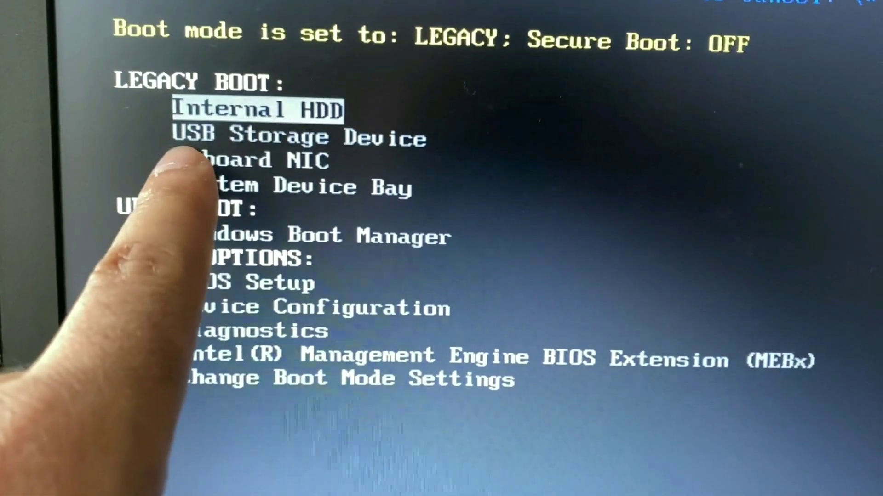
Boot from the USB Storage Device and launch the Try or Install Ubuntu GRUB entry.
key("Down")
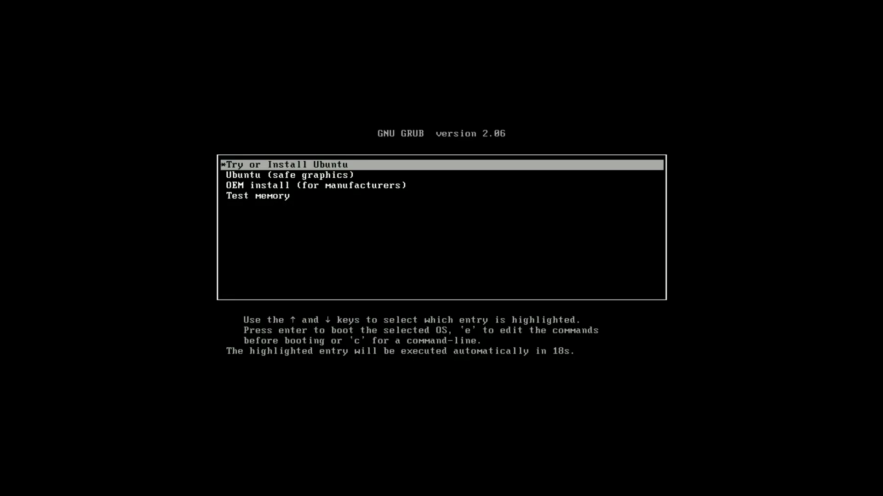
key("Down")
key("Up")
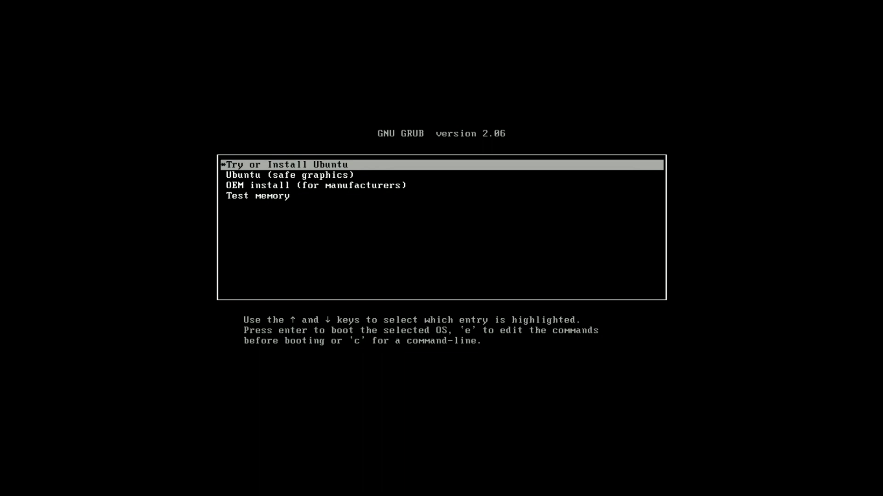
key("Return")
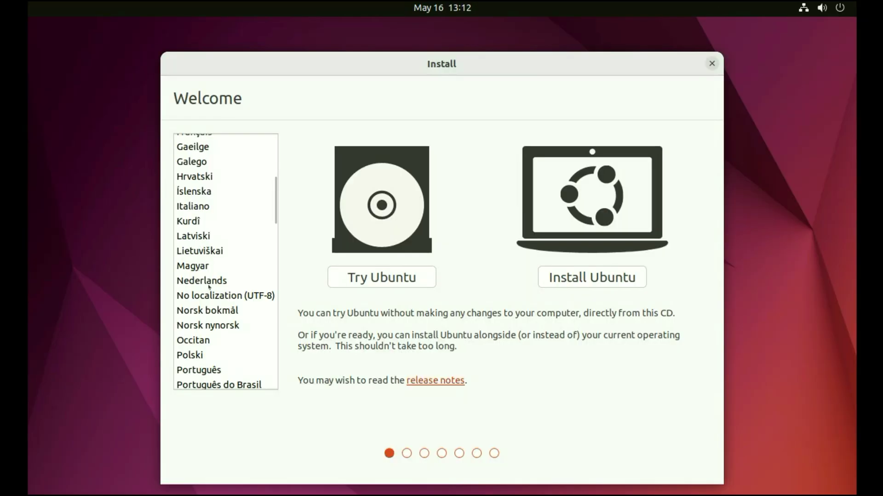
Choose Install Ubuntu with English (US) keyboard, normal installation and Erase disk, confirming the disk changes.
scroll(208, 287, "up", 3)
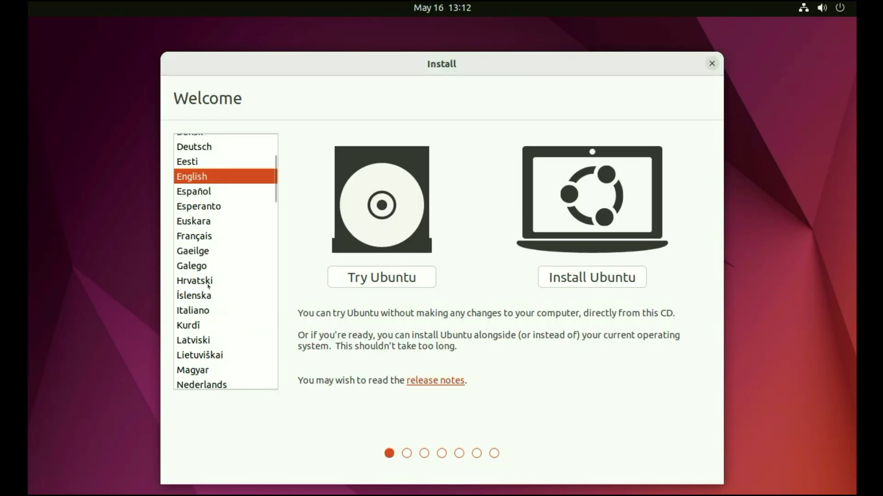
scroll(207, 286, "up", 3)
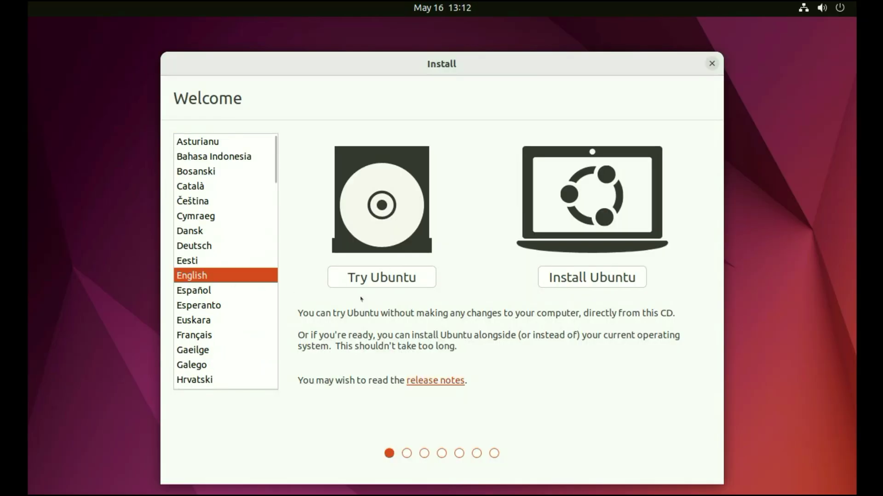
left_click(589, 279)
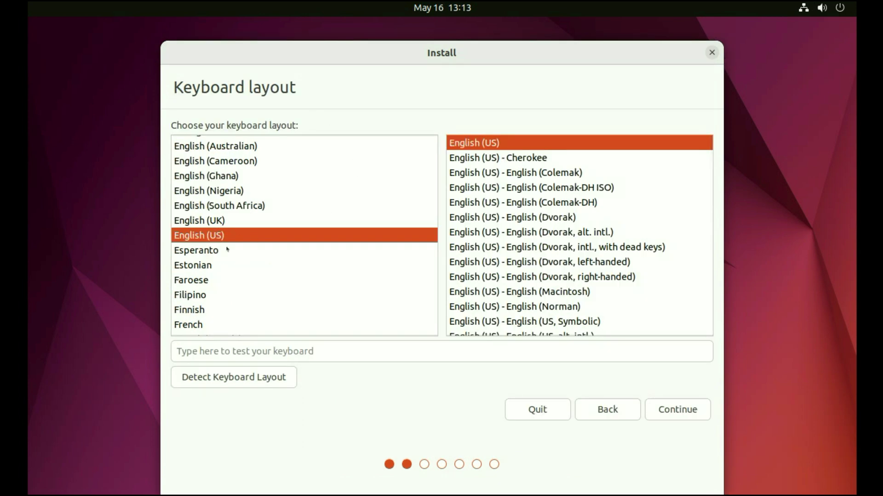
left_click(688, 417)
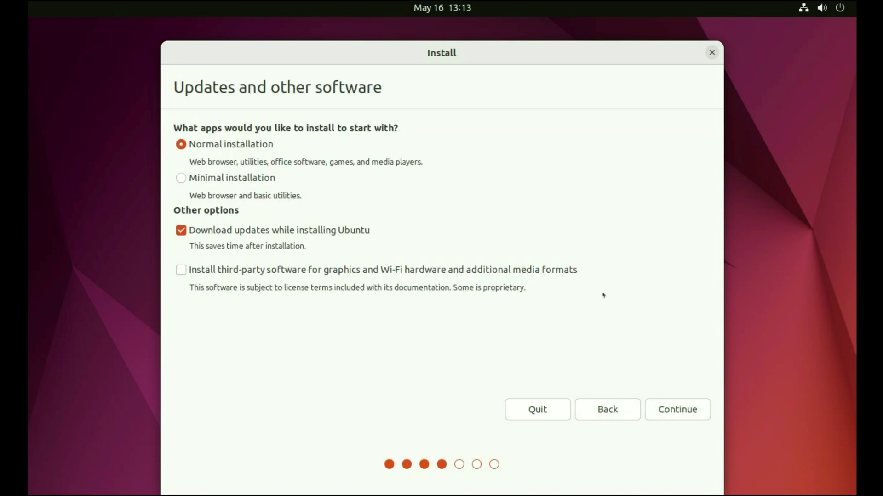
left_click(671, 408)
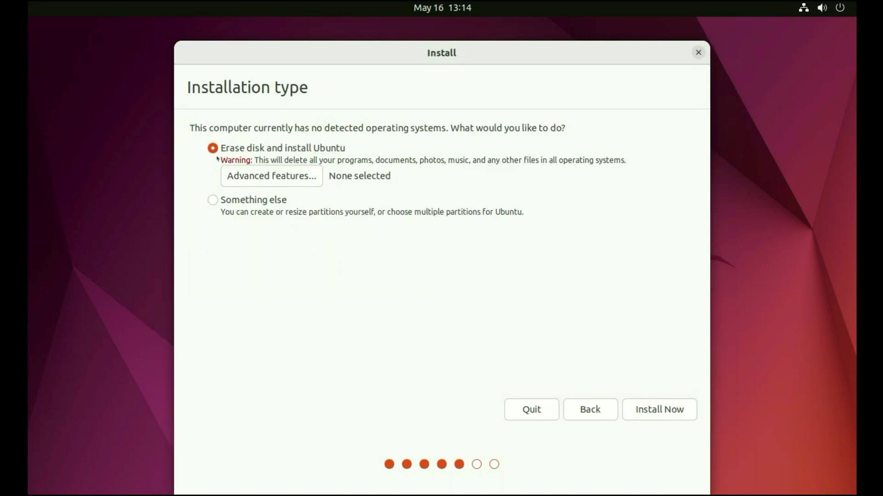
left_click(655, 411)
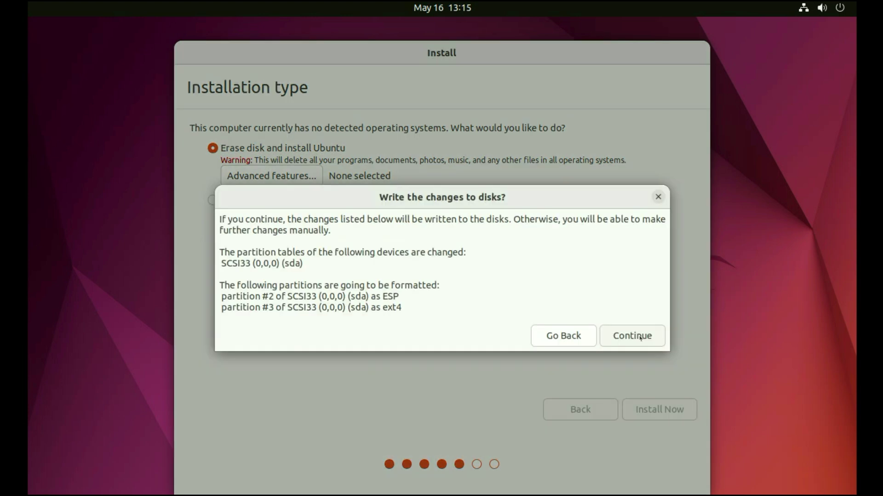
left_click(637, 334)
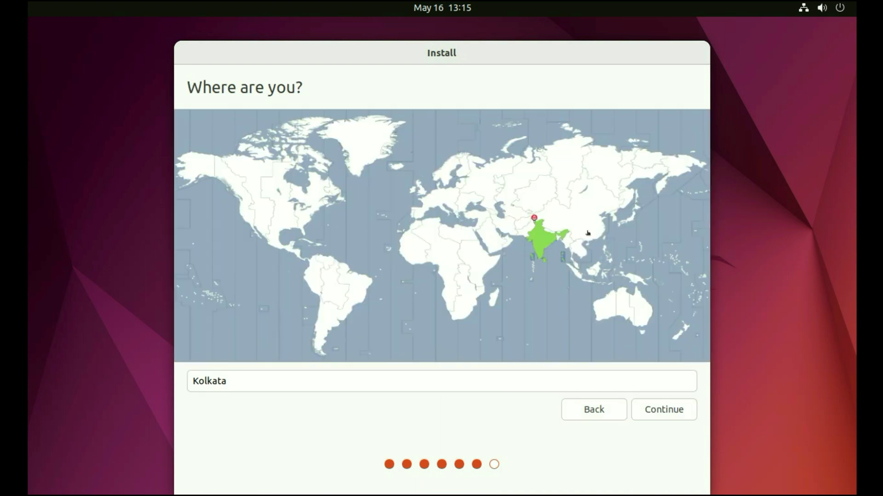
Keep Kolkata as the time zone, submit the new user's account details, and restart when installation finishes.
left_click(673, 414)
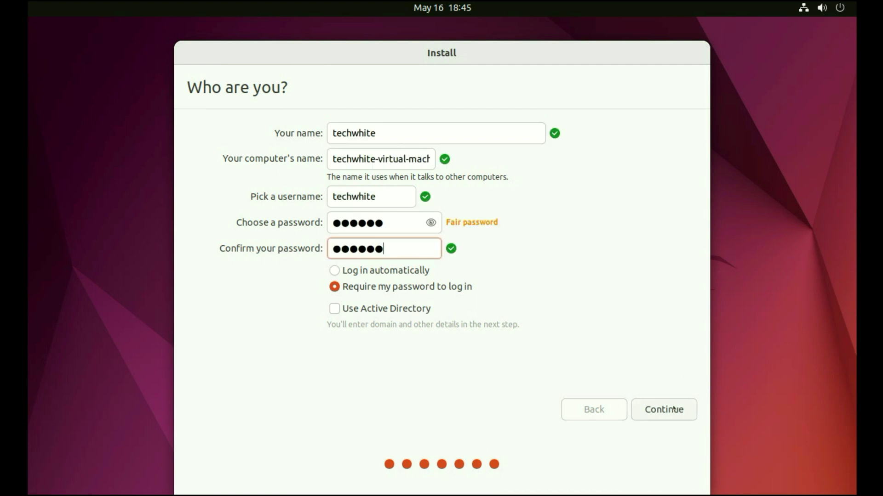
left_click(668, 410)
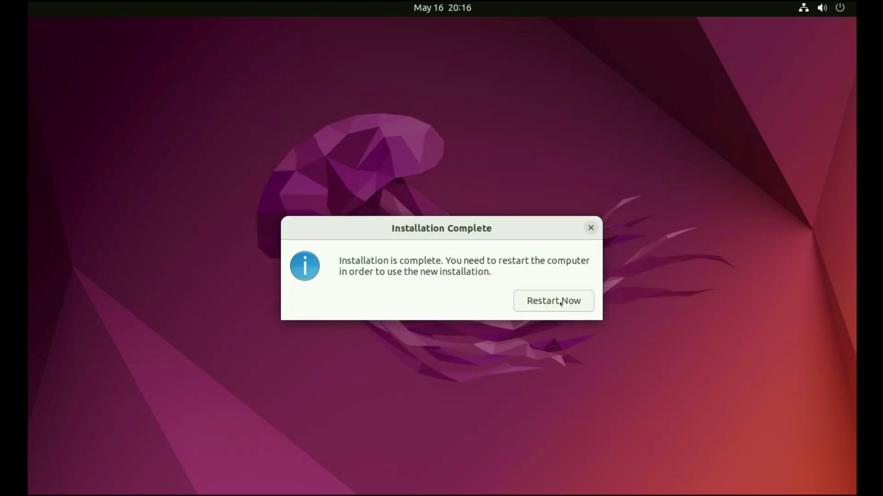
left_click(561, 301)
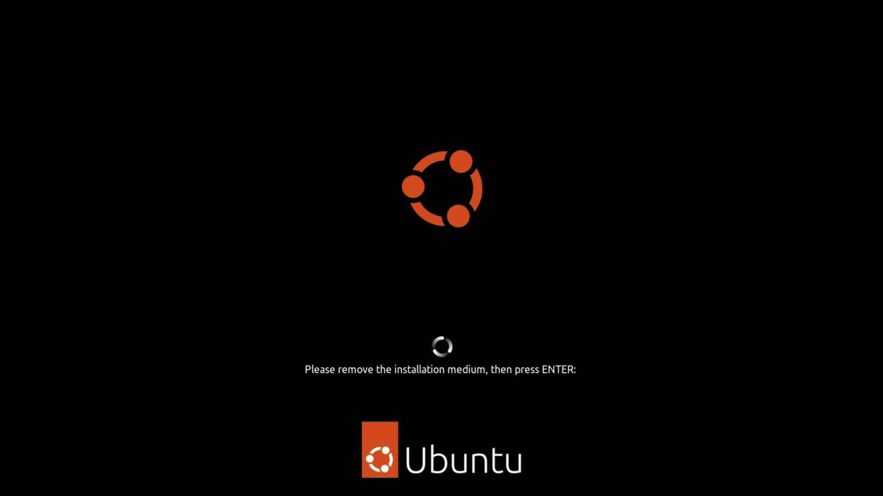
Log into the new Ubuntu, move the Home folder to the top-left, then show and close the applications overview.
key("Return")
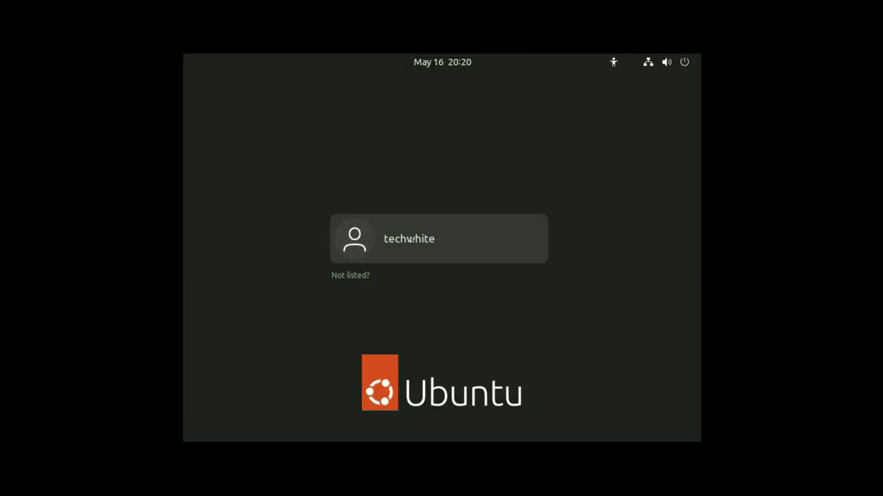
left_click(412, 240)
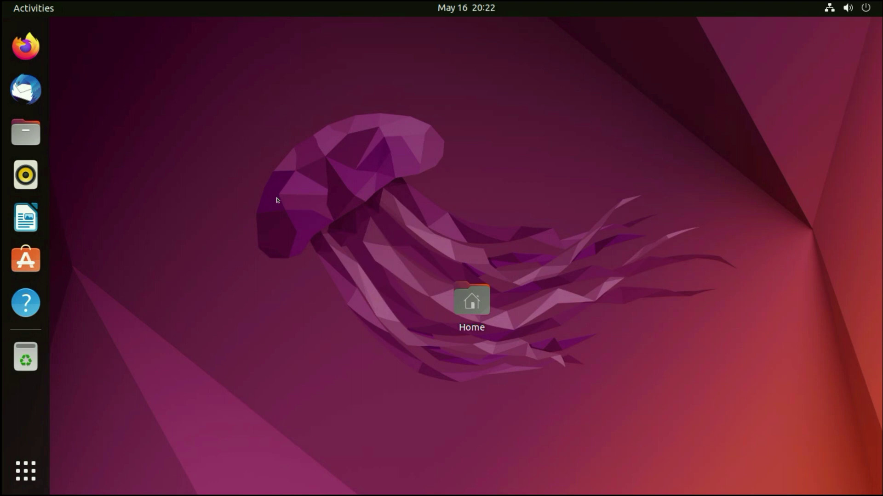
left_click_drag(471, 298, 129, 92)
left_click(199, 156)
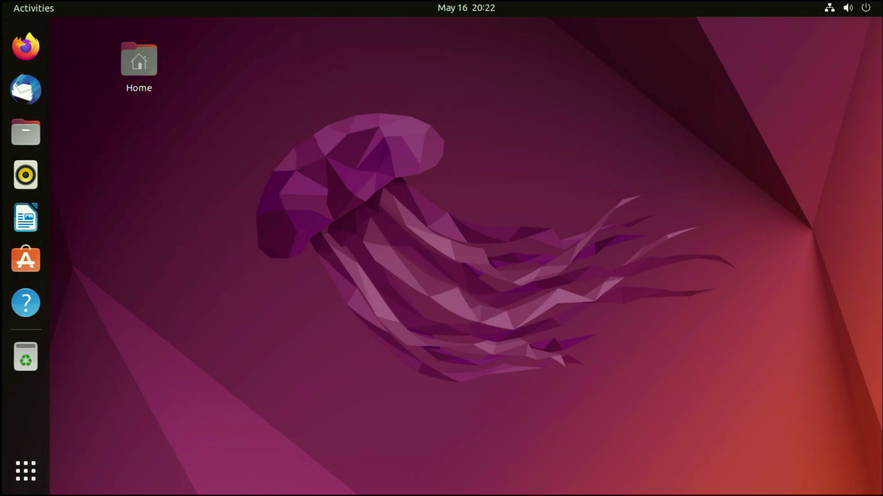
left_click(21, 472)
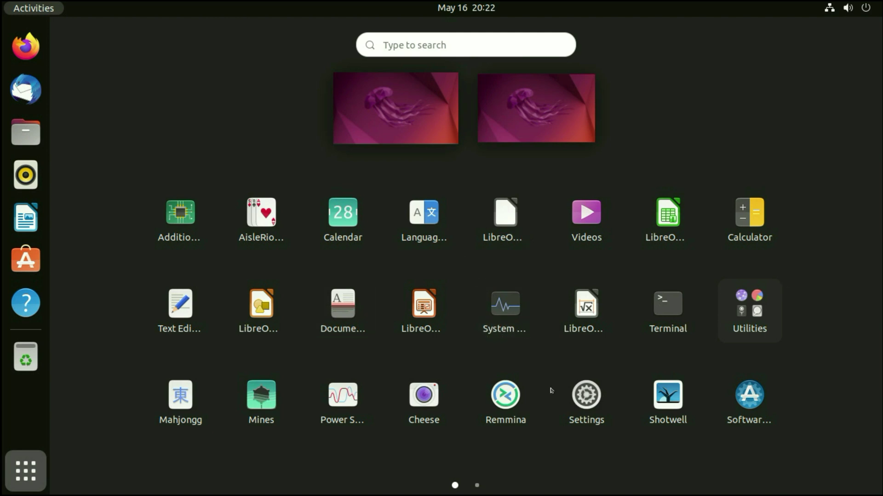
left_click(30, 469)
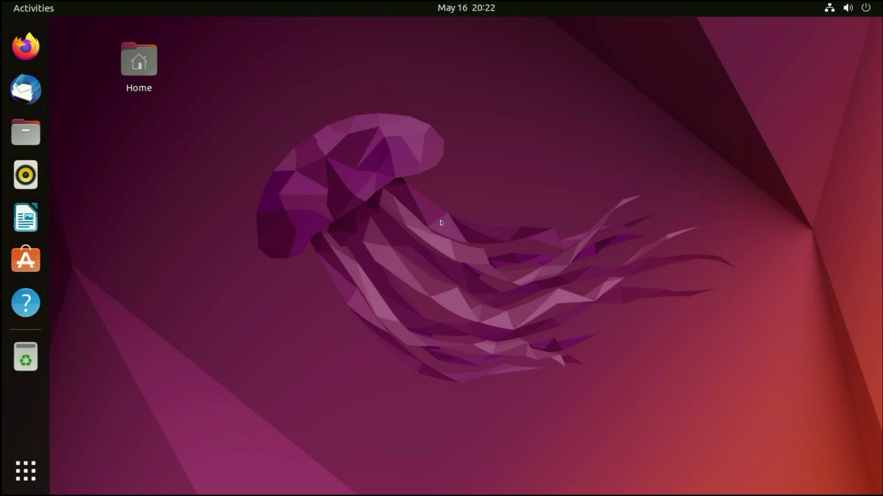
left_click(833, 10)
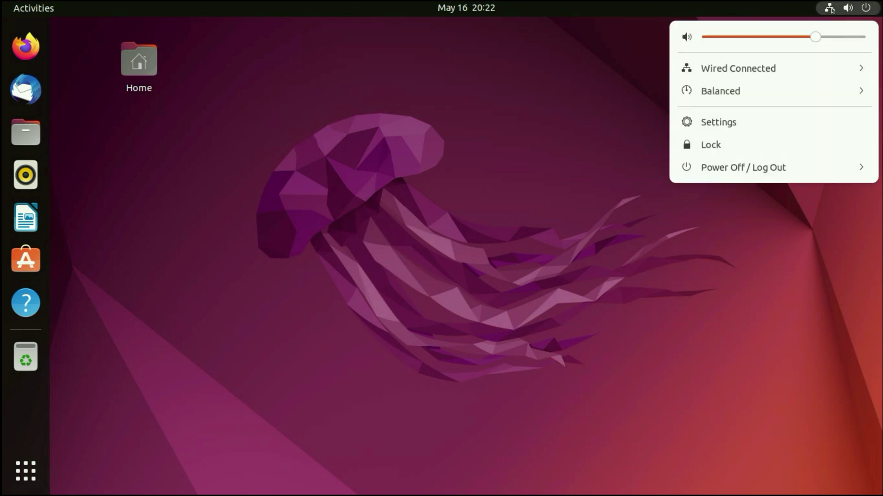
left_click(757, 122)
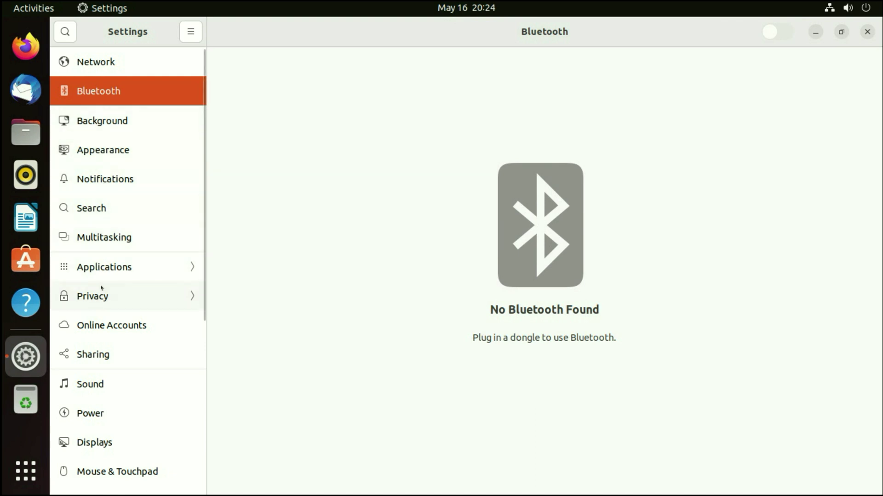
scroll(103, 290, "down", 5)
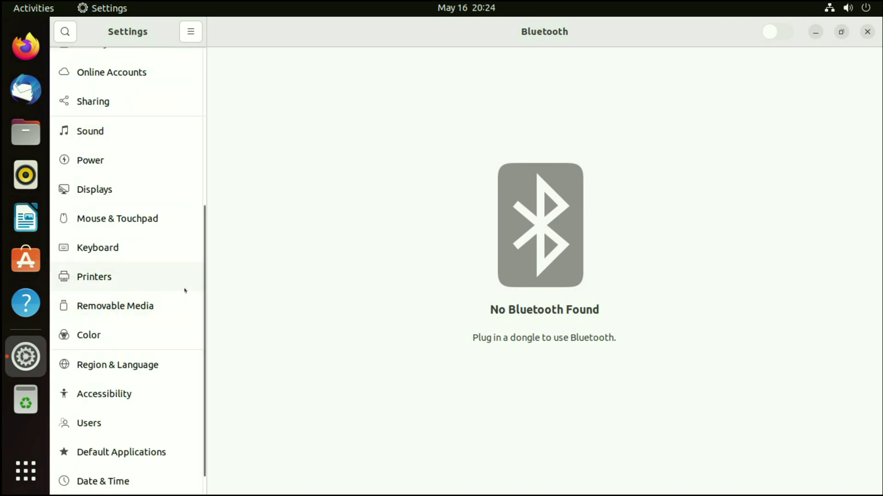
left_click(867, 31)
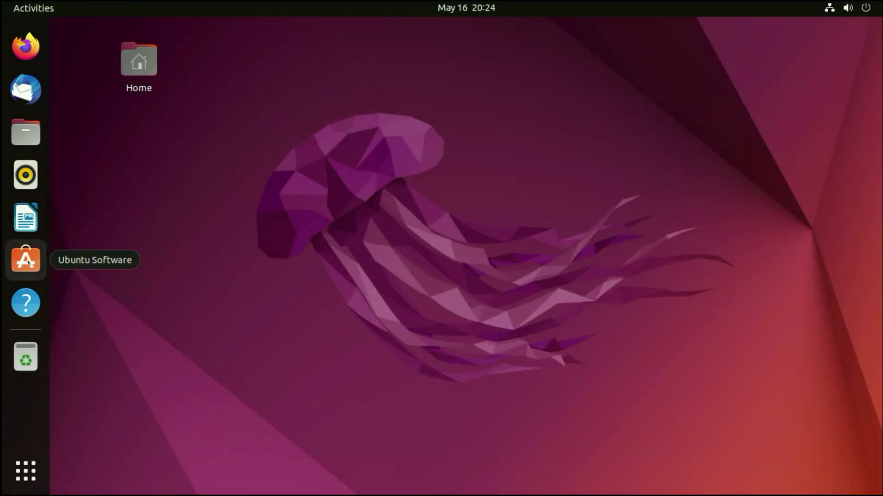